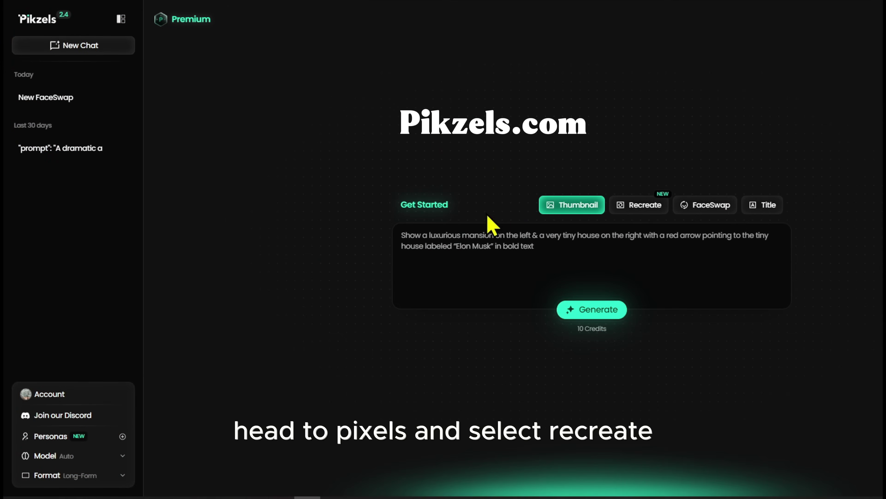
# In Recreate, create a new persona from the uploaded photos and start generating it
pyautogui.click(633, 207)
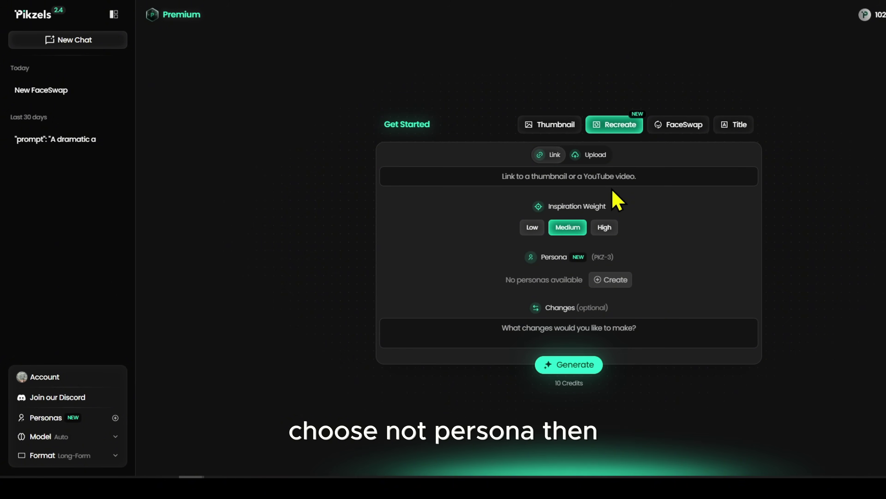
pyautogui.click(611, 281)
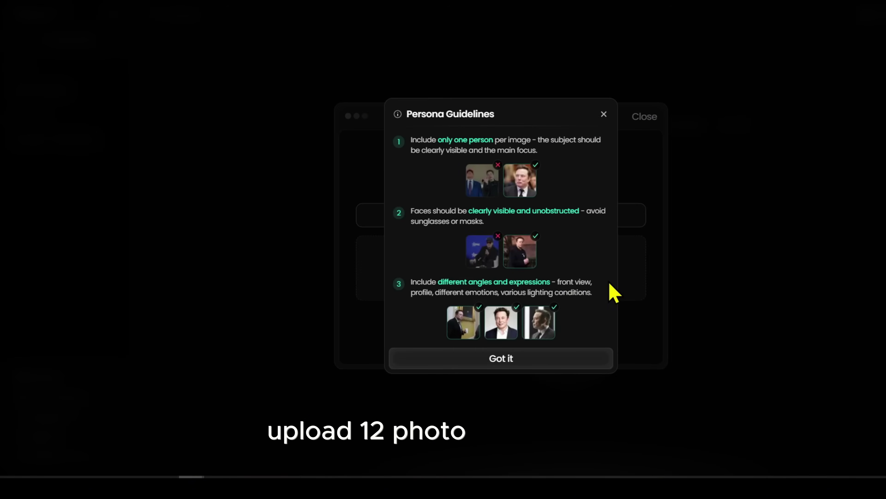
pyautogui.click(492, 364)
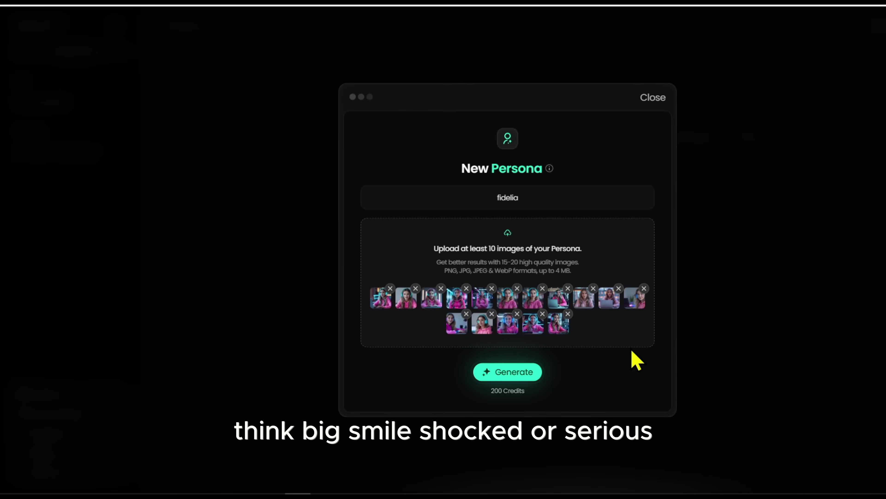
pyautogui.click(511, 376)
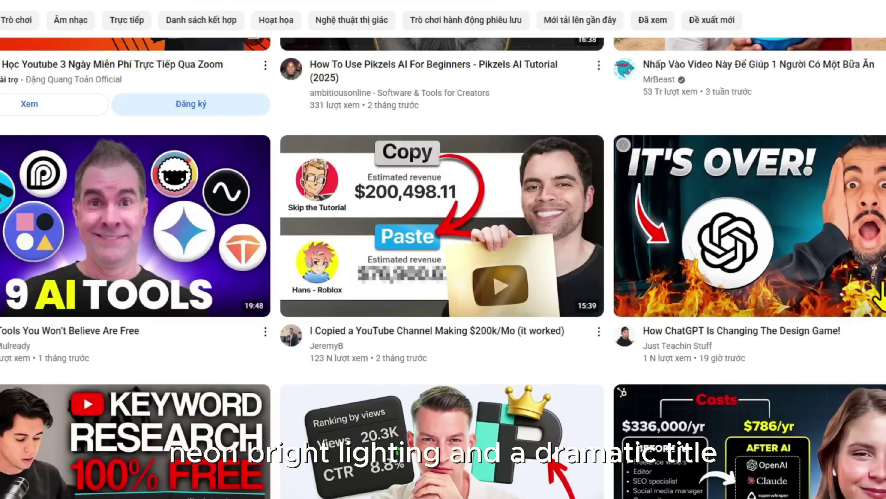
# Screenshot the 'IT'S OVER!' thumbnail from the YouTube feed
pyautogui.press('Print')
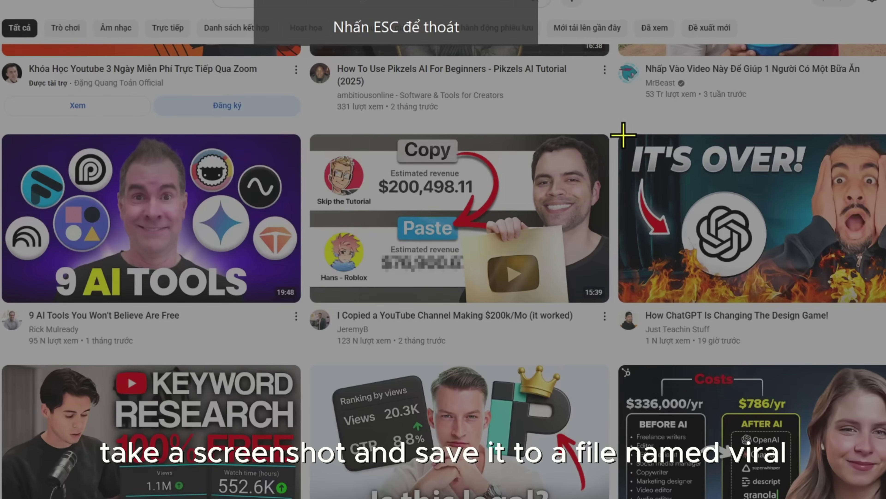
pyautogui.moveTo(624, 134); pyautogui.dragTo(884, 299)
pyautogui.moveTo(770, 300); pyautogui.dragTo(770, 286)
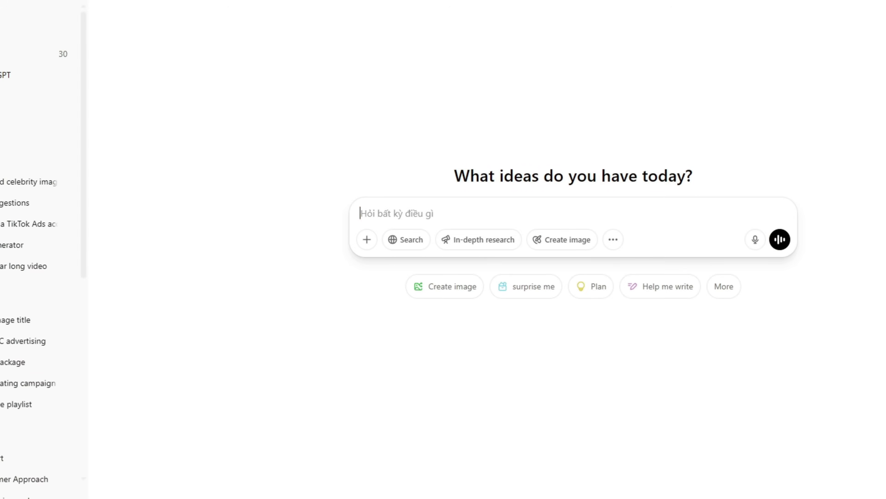
# Upload the 'IT'S OVER!' thumbnail screenshot to ChatGPT and ask it to 'describe this image'
pyautogui.click(365, 241)
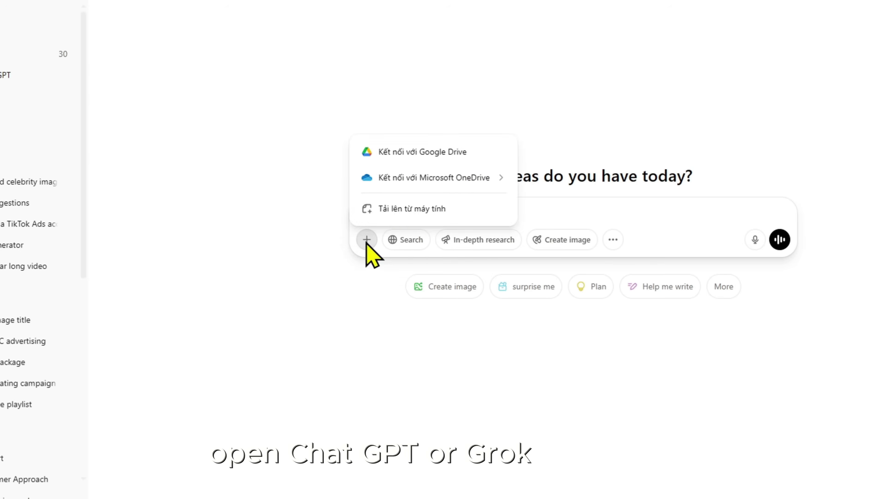
pyautogui.click(376, 208)
pyautogui.click(421, 15)
pyautogui.click(733, 380)
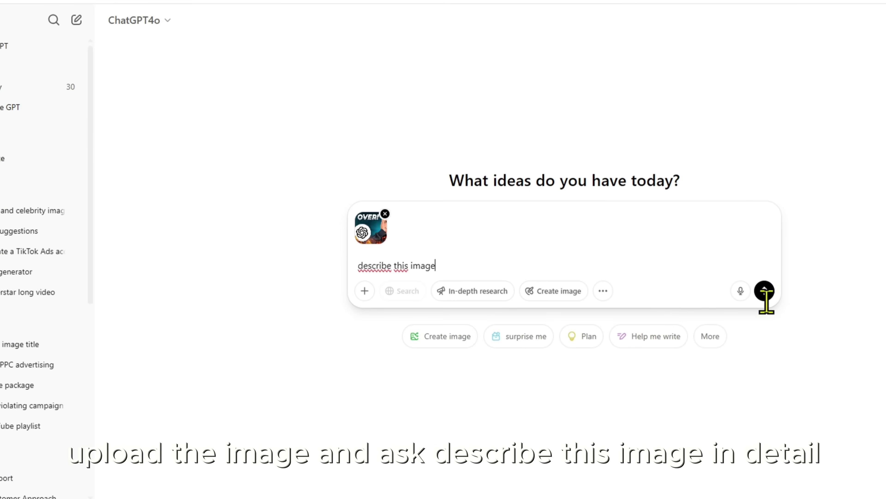
pyautogui.click(764, 291)
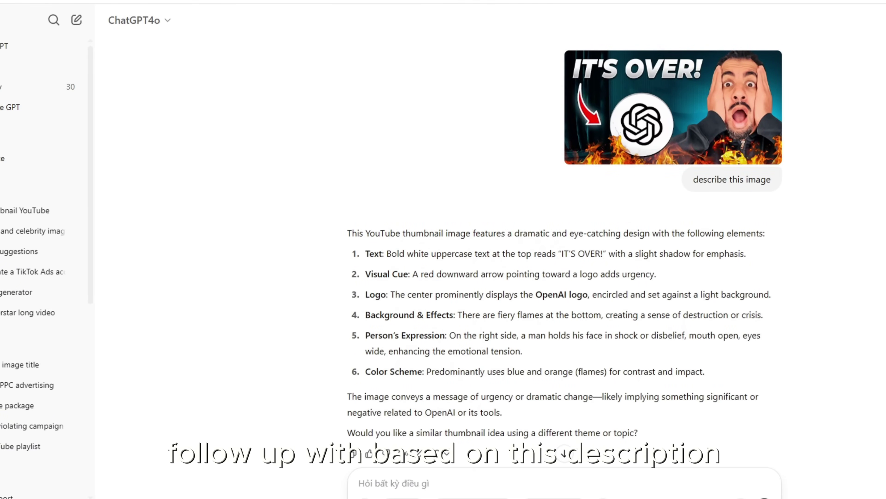
# Ask ChatGPT to write a thumbnail prompt based on the description
pyautogui.scroll(-2, 611, 323)
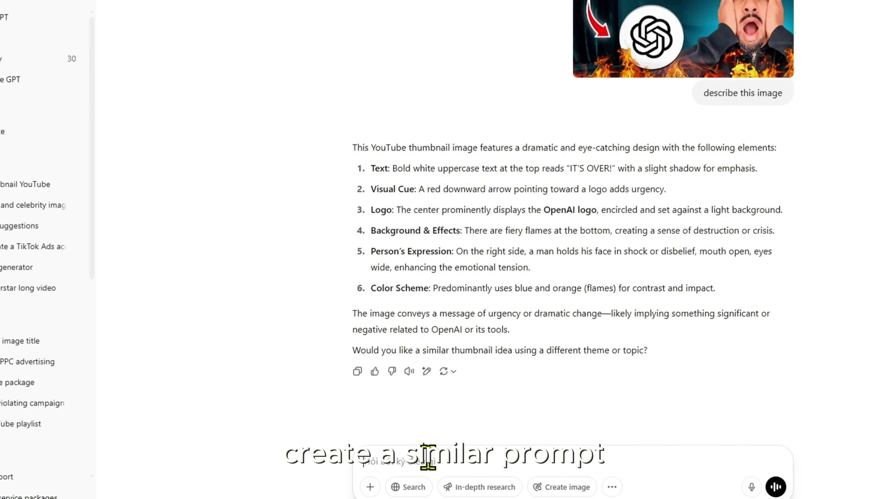
pyautogui.write('in this content, create a command similar to this image, but instead of a European girl with wavy hair, change the title to "THIMBABWE VIRAL IN JUST 3 MINUTES"')
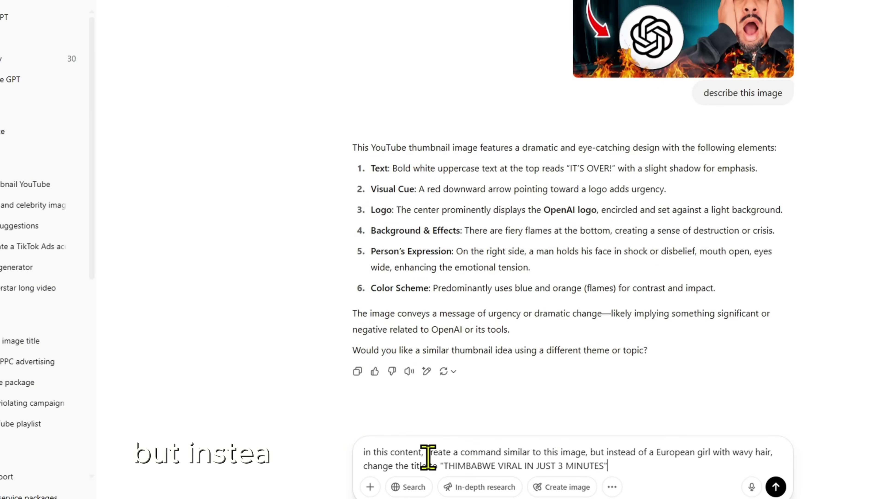
pyautogui.click(776, 486)
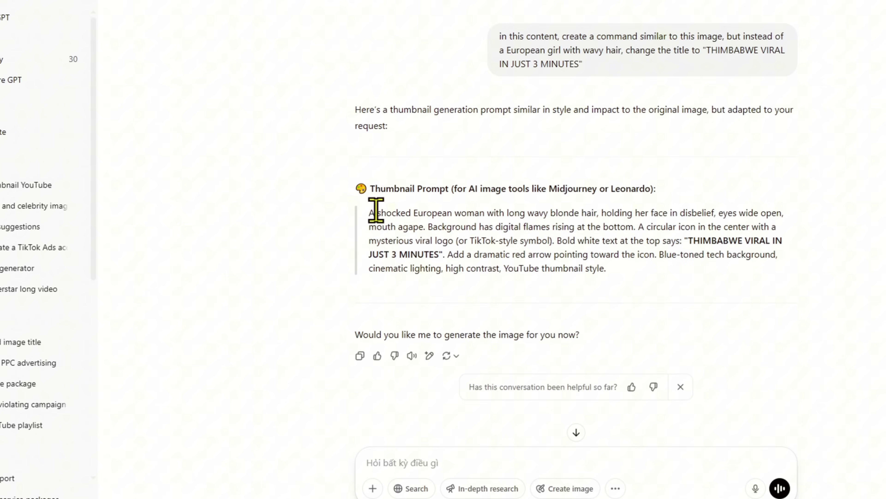
# Copy the 'THIMBABWE VIRAL IN JUST 3 MINUTES' prompt into Pikzels' Recreate Changes field
pyautogui.moveTo(371, 212); pyautogui.dragTo(617, 276)
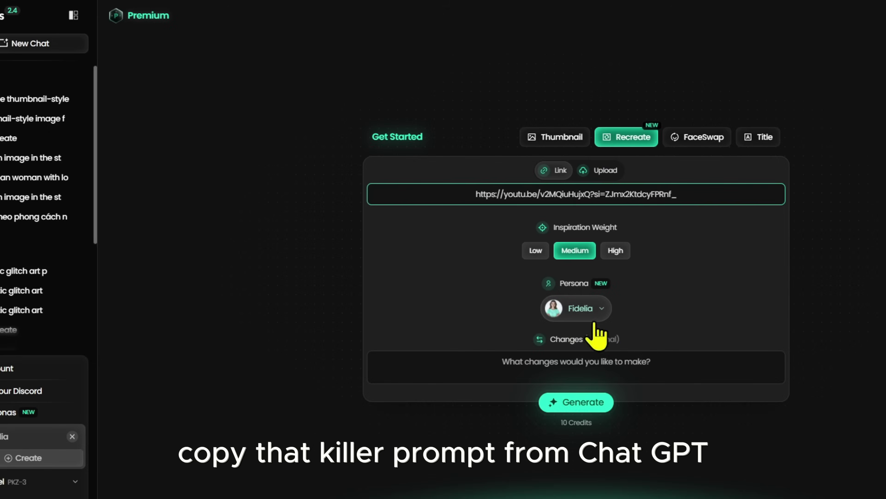
pyautogui.click(558, 365)
pyautogui.hotkey('ctrl', 'v')
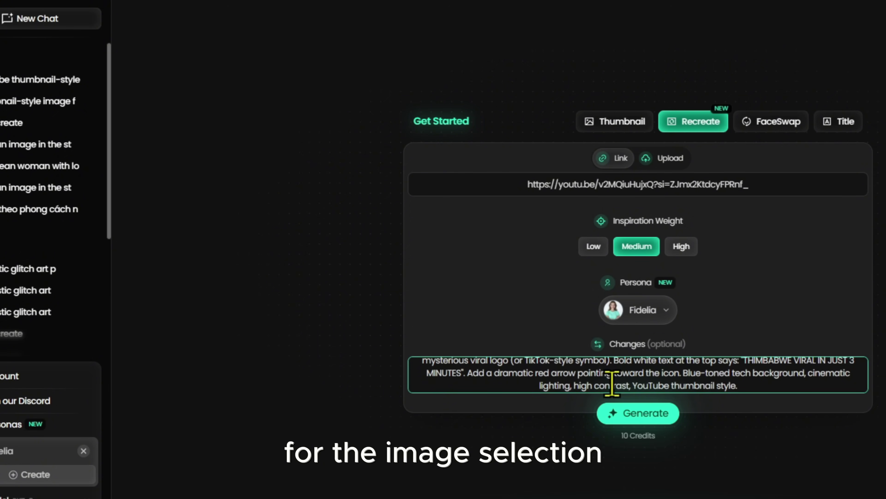
# Choose the custom persona and generate the recreated 'THIMBABWE VIRAL IN JUST 3 MINUTES' thumbnail
pyautogui.click(646, 313)
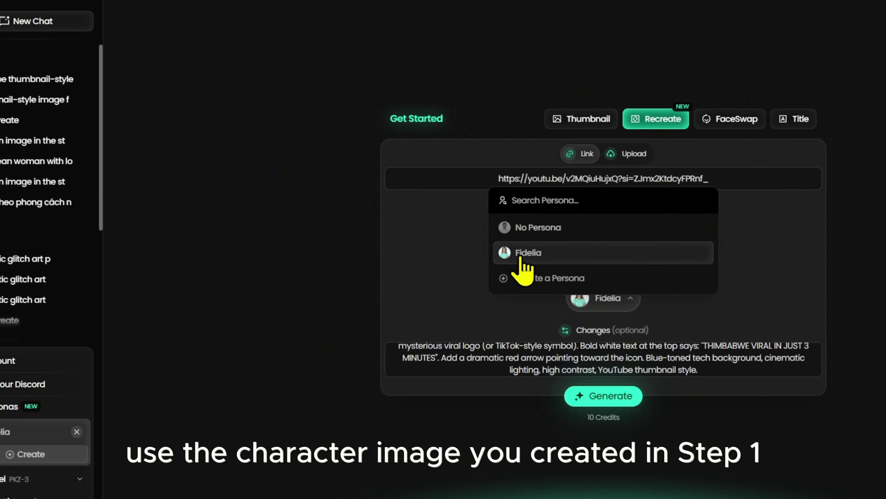
pyautogui.click(521, 259)
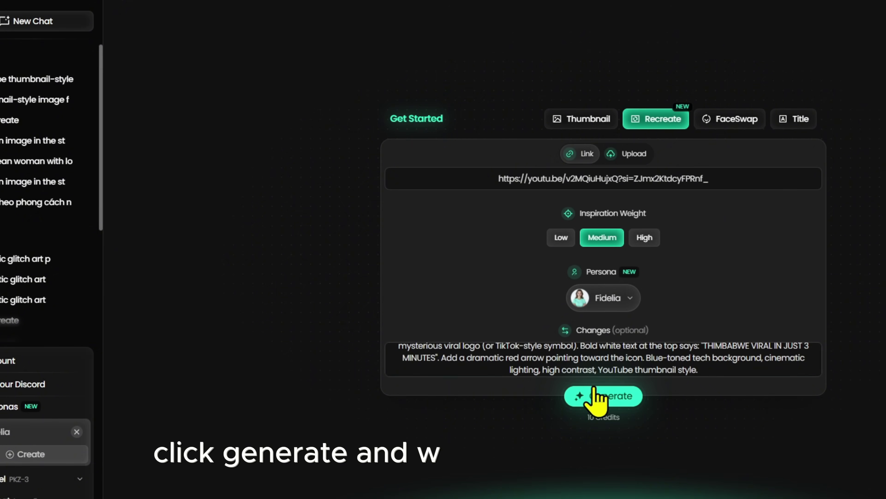
pyautogui.click(604, 396)
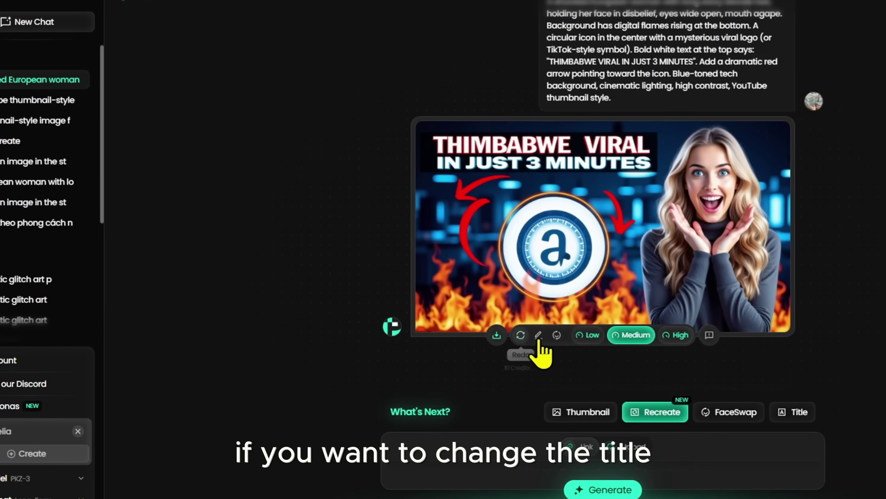
# Edit the generated thumbnail with the pasted instruction replacing its text with TOP AI HOT
pyautogui.click(558, 378)
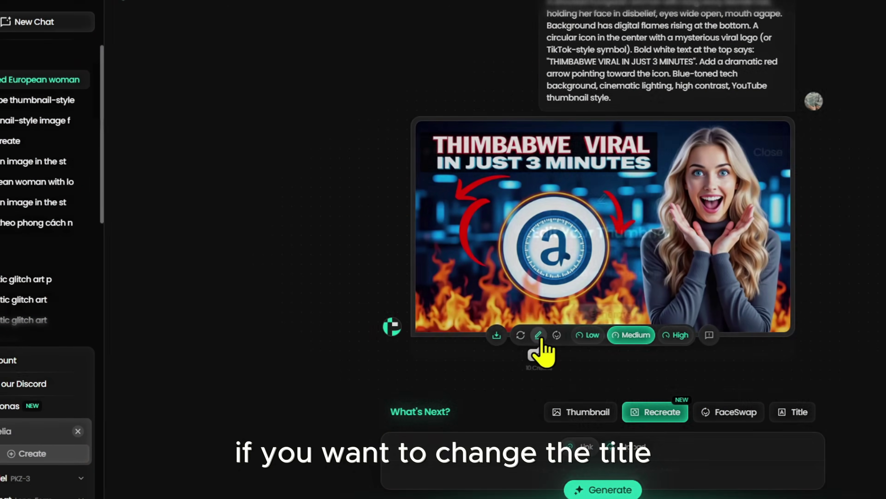
pyautogui.click(585, 273)
pyautogui.write('DELETE ALL OLD TEXT AND REPLACE IT WITH TEXT: TOP AI HOT')
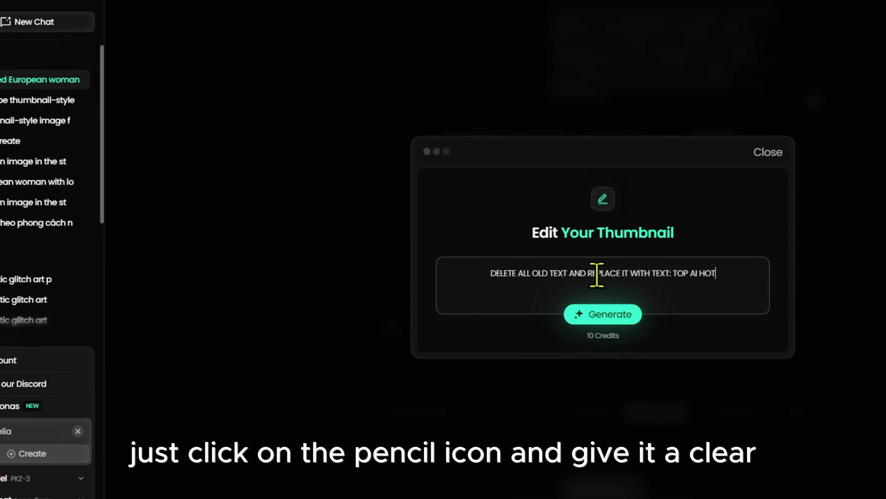
pyautogui.click(609, 316)
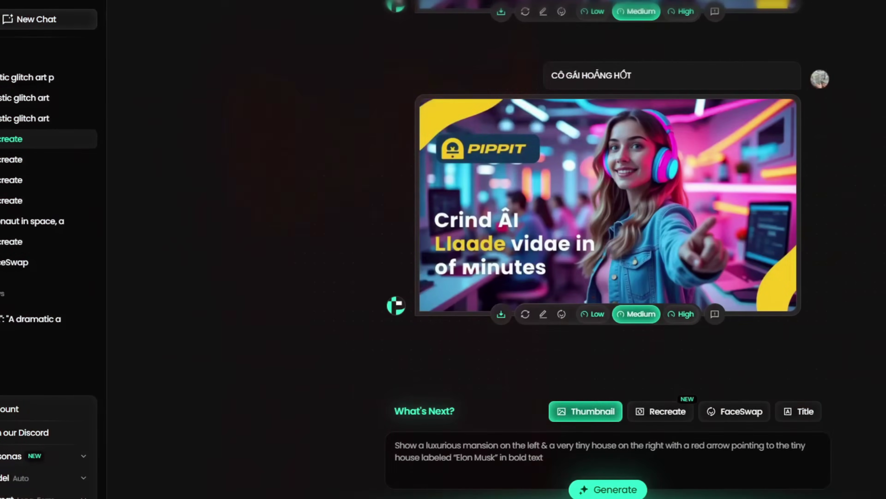
# In FaceSwap, upload the pikzels thumbnail image from the image folder on drive D:
pyautogui.click(725, 415)
pyautogui.click(789, 374)
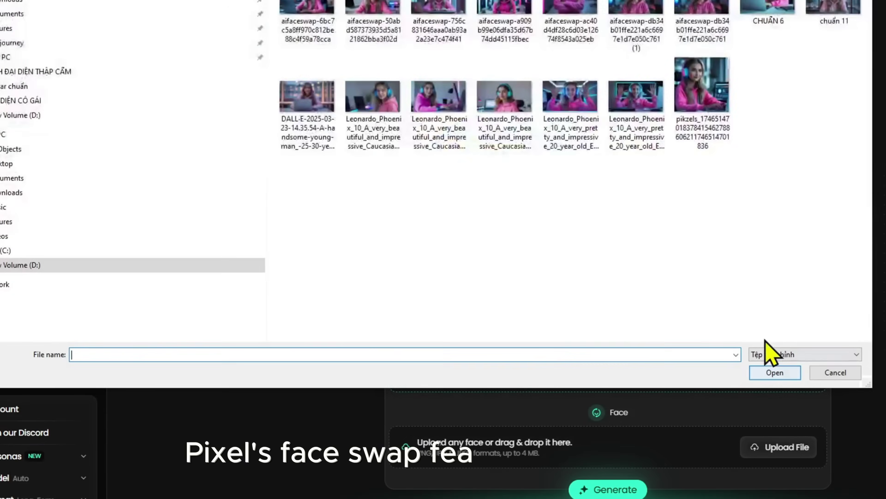
pyautogui.click(40, 262)
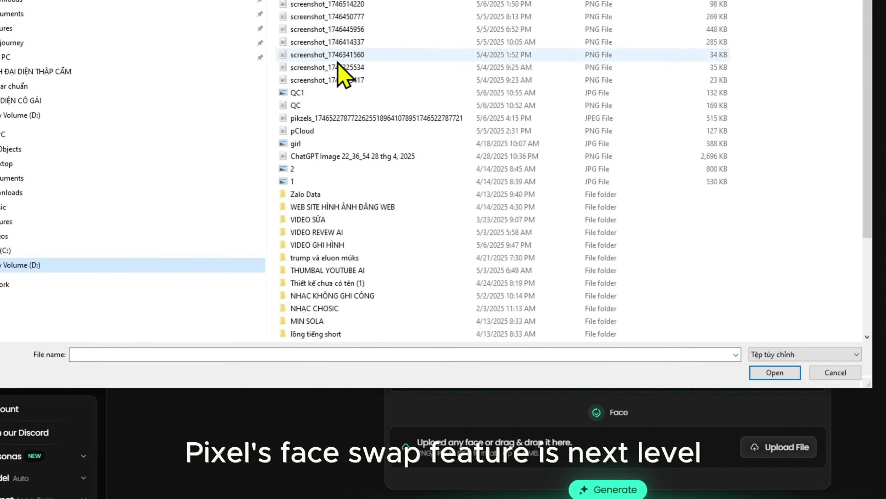
pyautogui.click(333, 334)
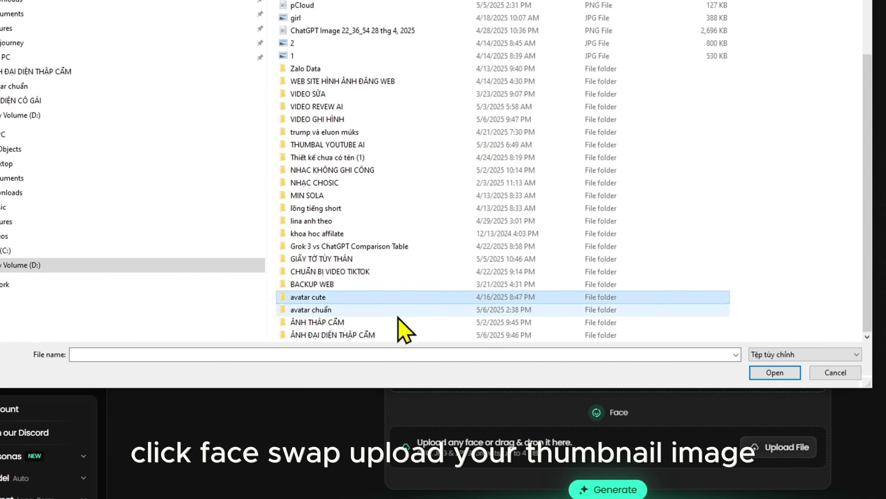
pyautogui.doubleClick(391, 310)
pyautogui.moveTo(868, 28); pyautogui.dragTo(860, 267)
pyautogui.click(583, 85)
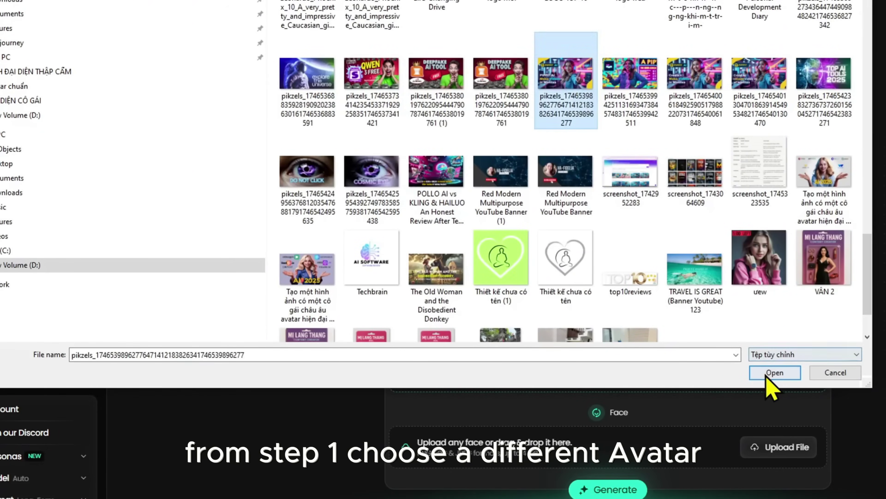
pyautogui.click(771, 372)
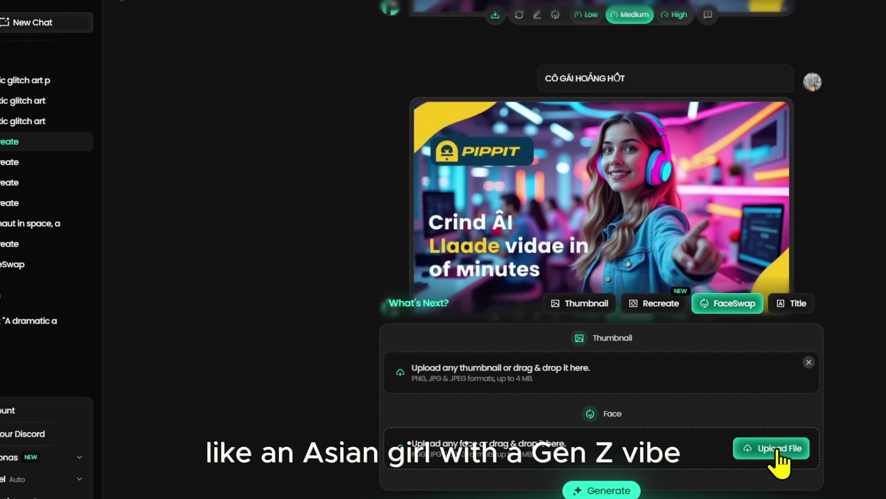
# Upload a ChatGPT Image portrait as the new face and generate the face swap
pyautogui.click(762, 458)
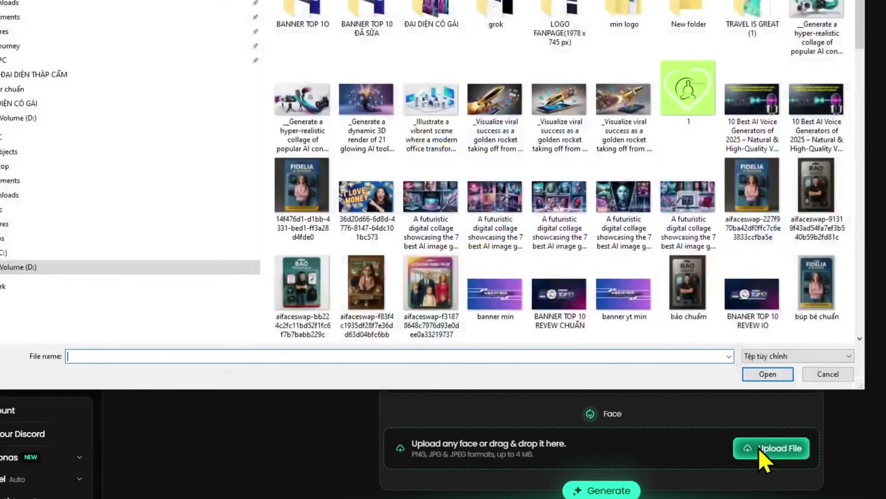
pyautogui.scroll(-5, 467, 238)
pyautogui.scroll(-10, 477, 227)
pyautogui.click(284, 299)
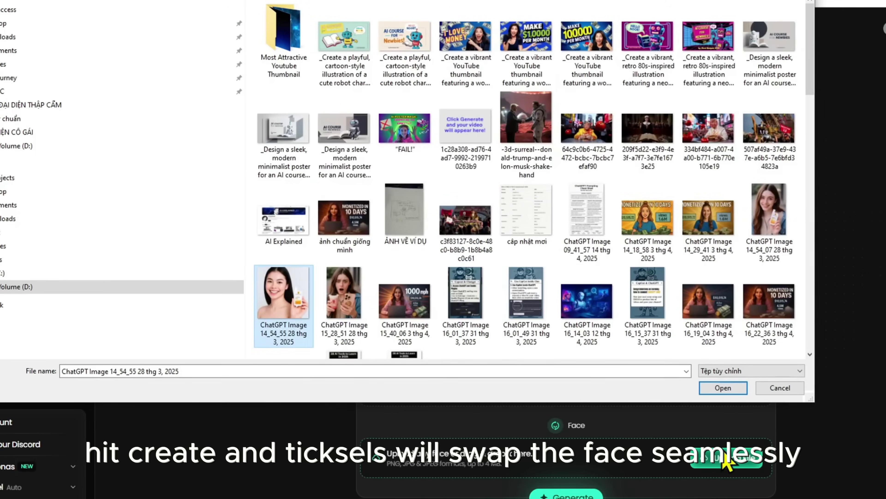
pyautogui.click(712, 389)
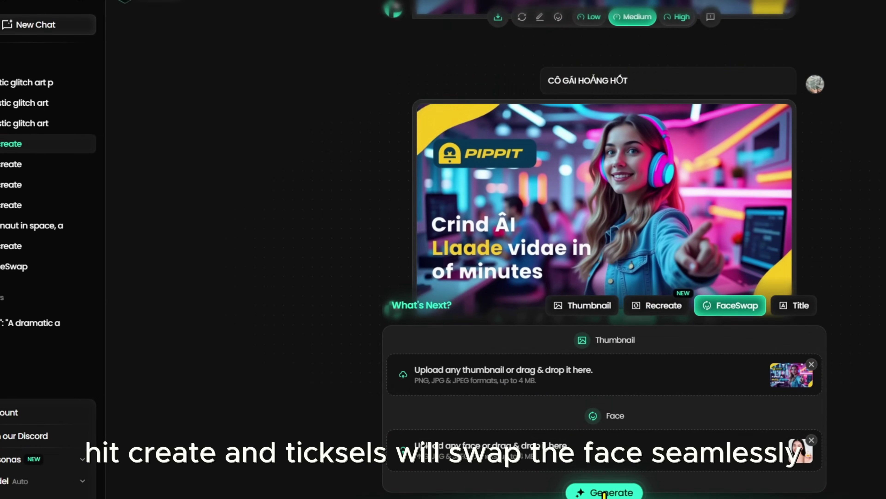
pyautogui.click(566, 495)
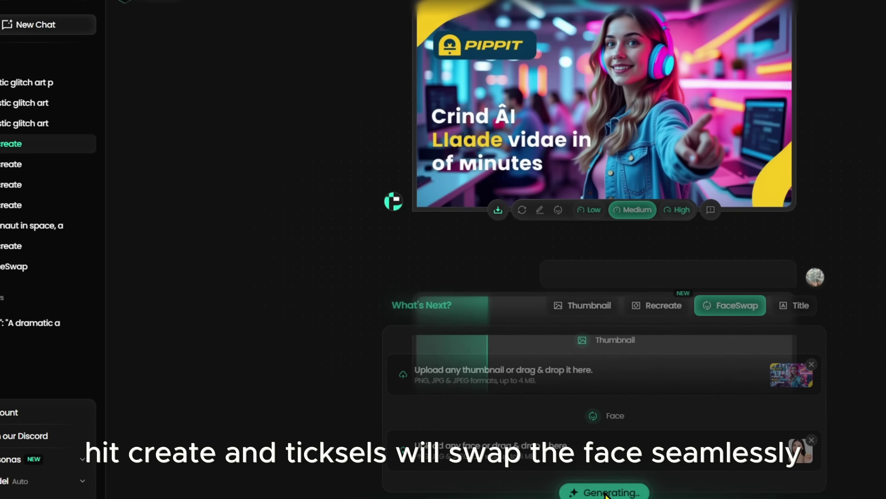